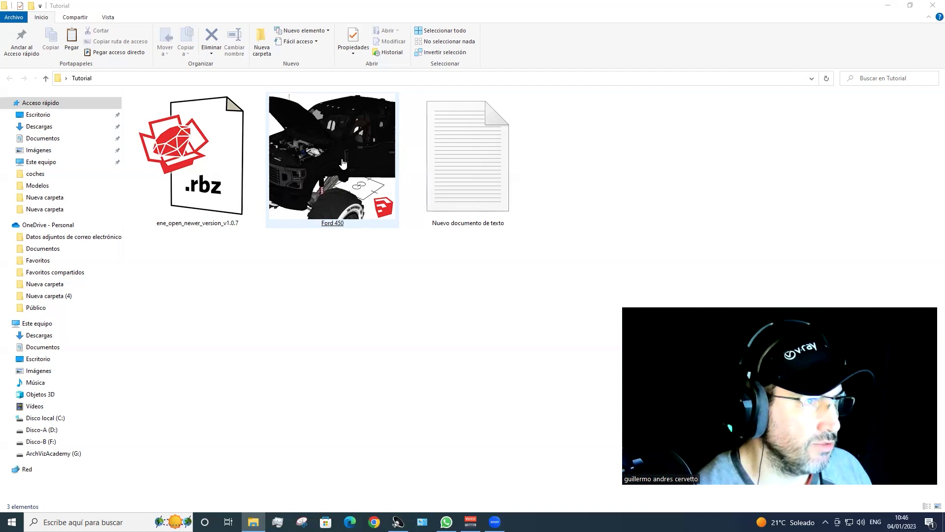
# - Try opening Ford 450 directly and dismiss the newer-version warning
pyautogui.click(344, 164)
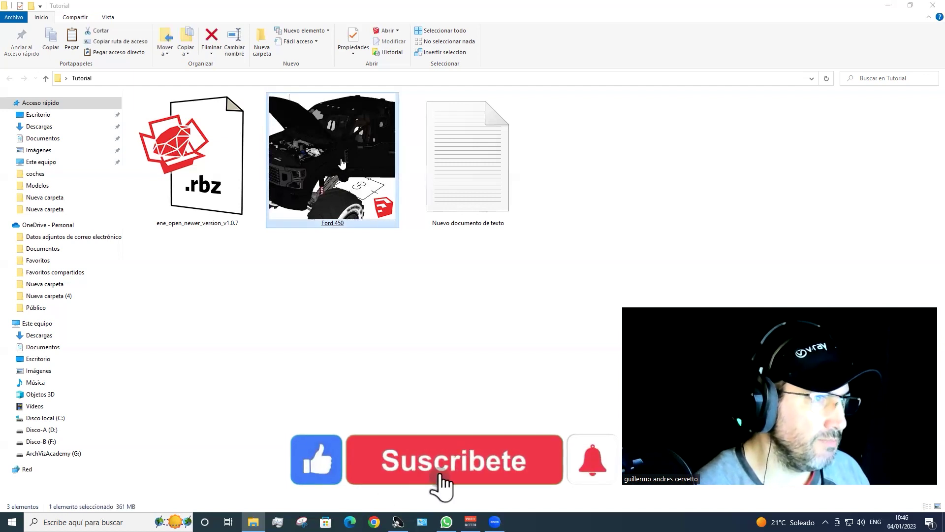
pyautogui.doubleClick(343, 163)
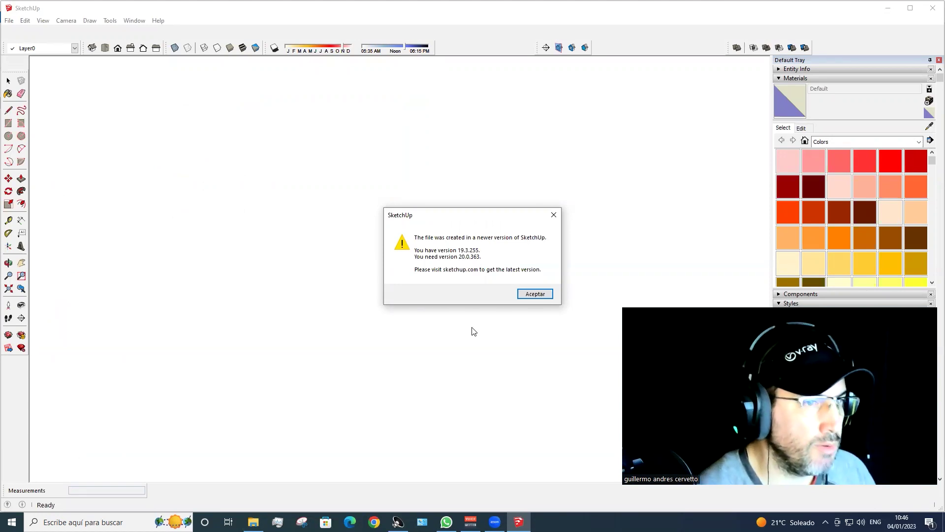
pyautogui.click(533, 296)
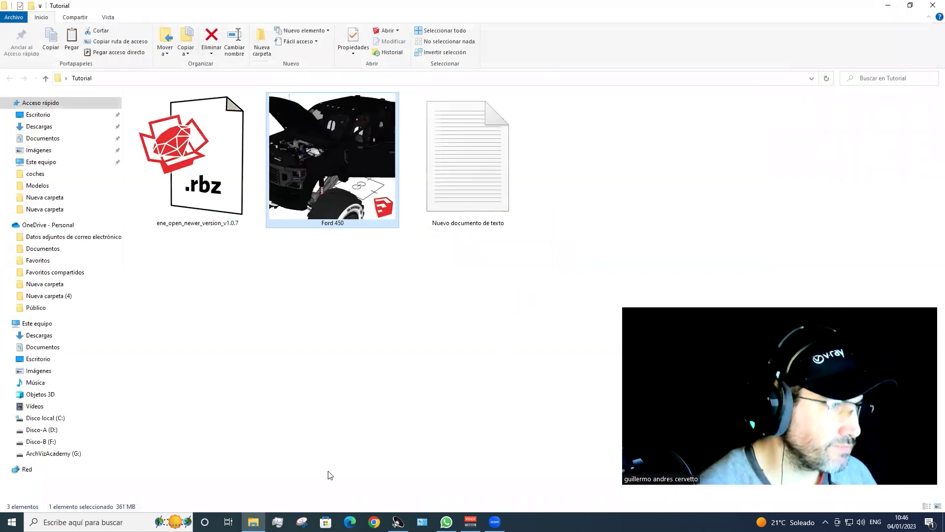
# - Launch SketchUp 2019 from the Start menu after closing the extra desktop window
pyautogui.rightClick(33, 118)
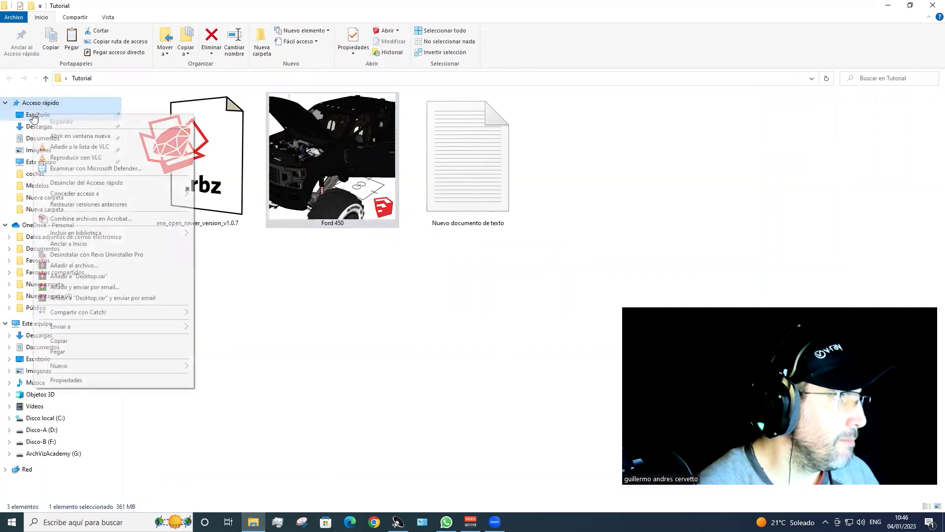
pyautogui.click(58, 136)
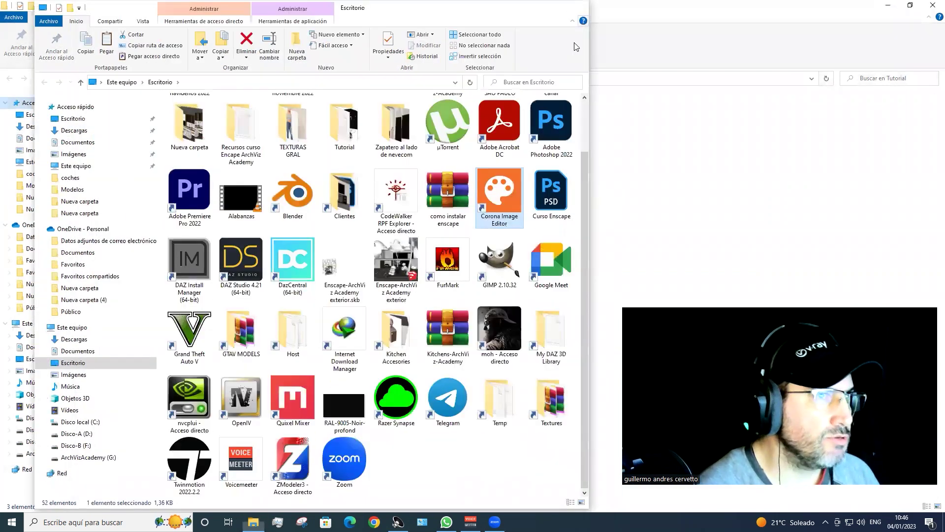
pyautogui.click(571, 13)
pyautogui.press('super+s')
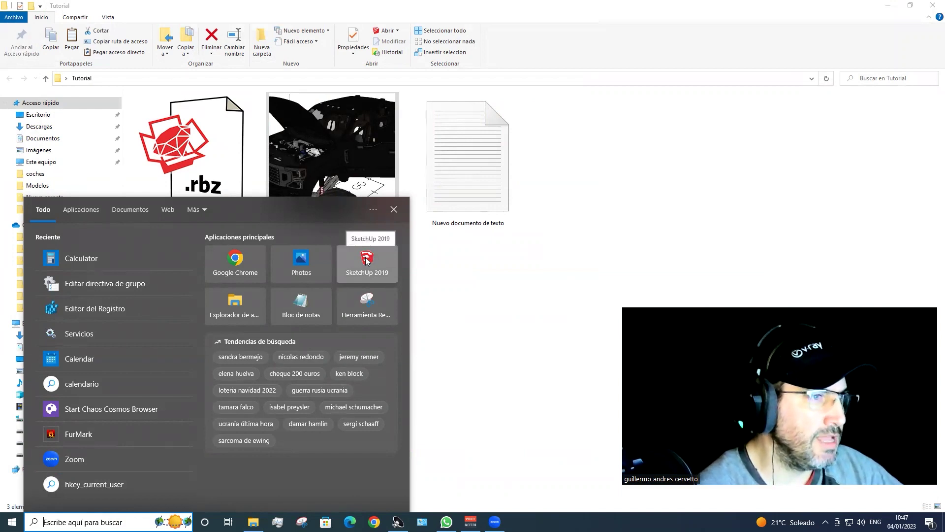
pyautogui.click(367, 261)
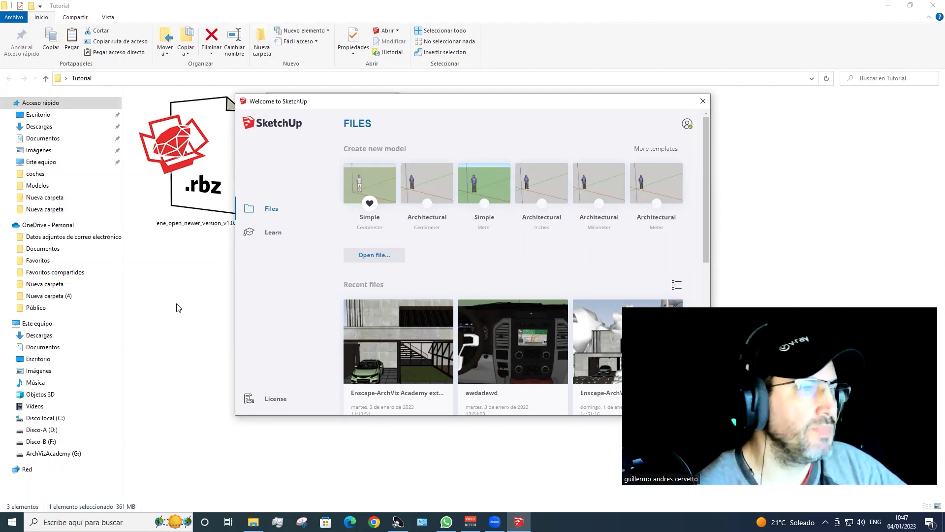
# - Start a new model from a default template and orbit around the standing figure
pyautogui.hotkey('alt', 'F4')
pyautogui.doubleClick(377, 182)
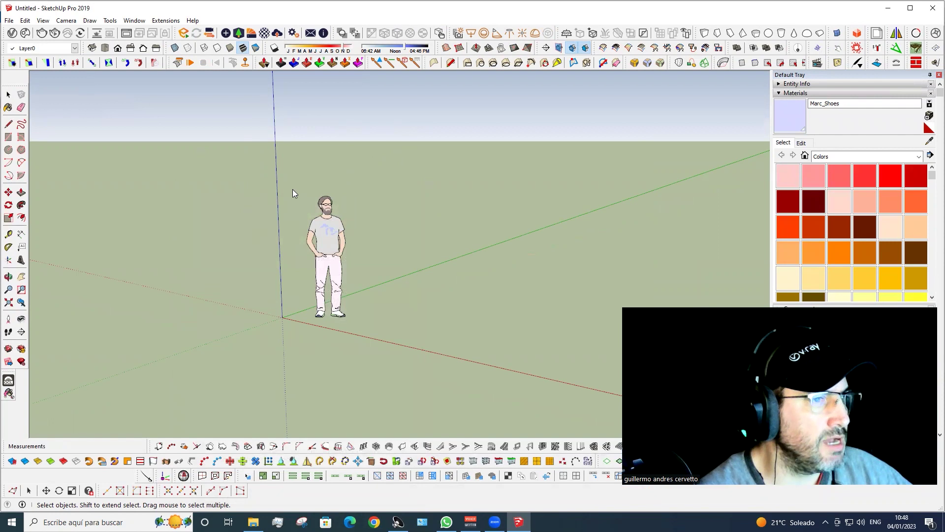
pyautogui.moveTo(334, 196); pyautogui.dragTo(344, 190, button='middle')
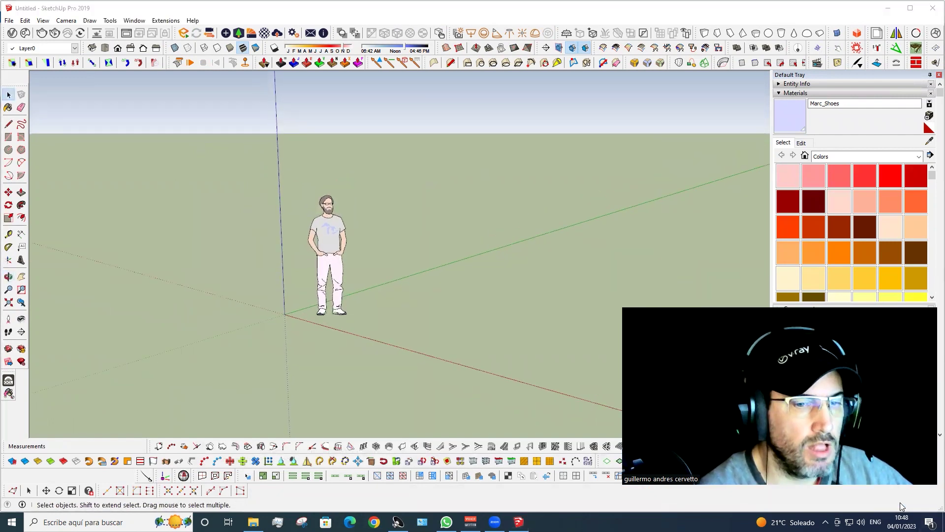
pyautogui.moveTo(205, 262)
pyautogui.mouseDown(button='middle')
pyautogui.moveTo(280, 264)
pyautogui.moveTo(287, 221)
pyautogui.moveTo(256, 276)
pyautogui.mouseUp(button='middle')
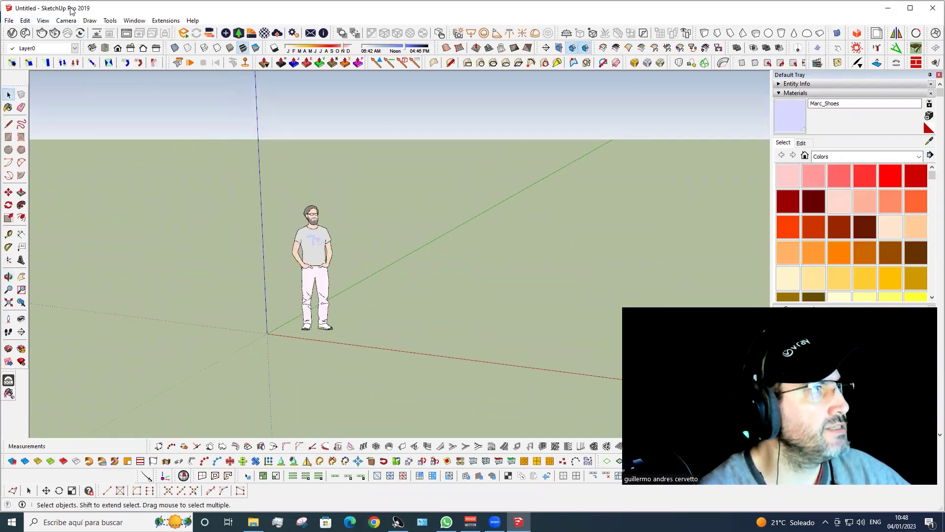
pyautogui.moveTo(320, 257); pyautogui.dragTo(300, 256, button='middle')
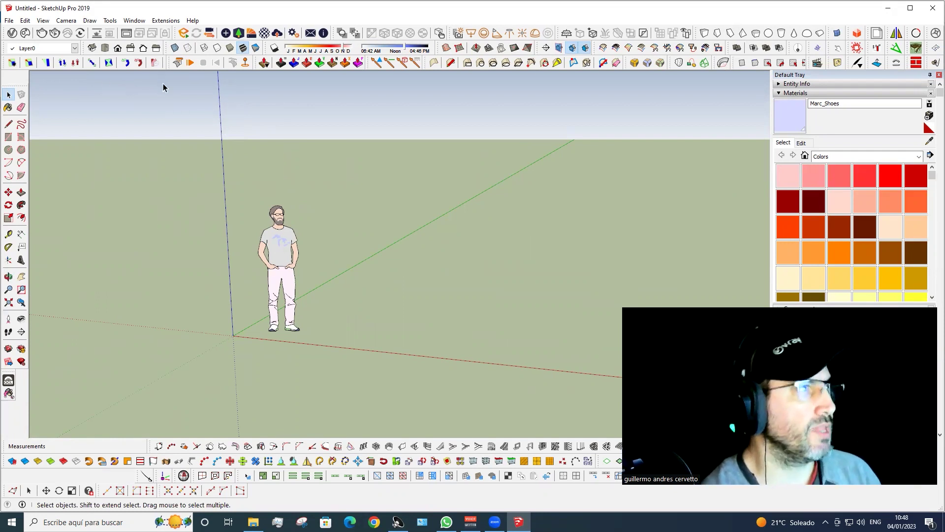
# - Bring up the Extension Manager from the Window menu and move it fully into view
pyautogui.click(131, 25)
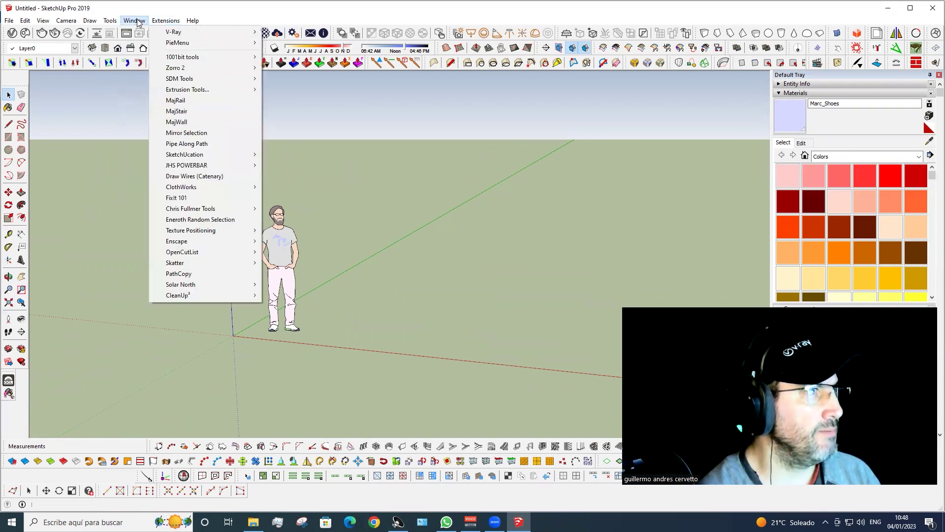
pyautogui.click(139, 22)
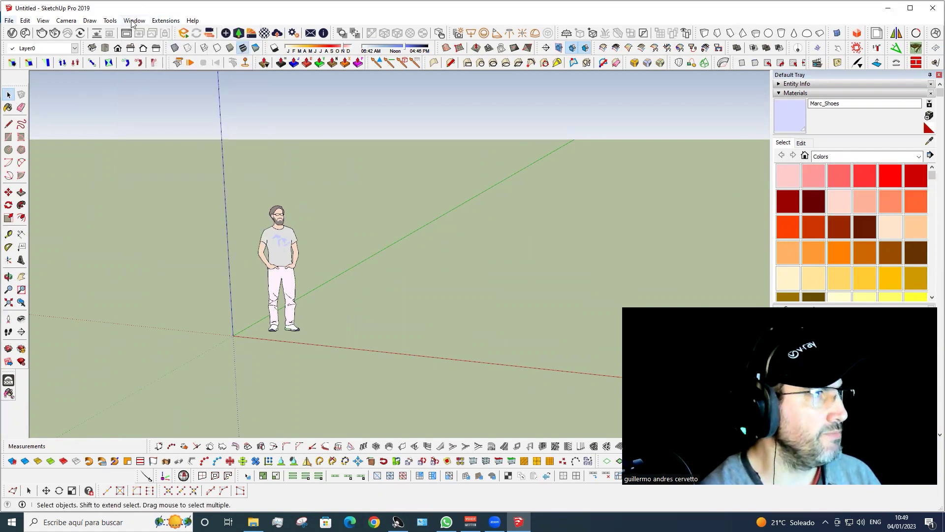
pyautogui.click(133, 23)
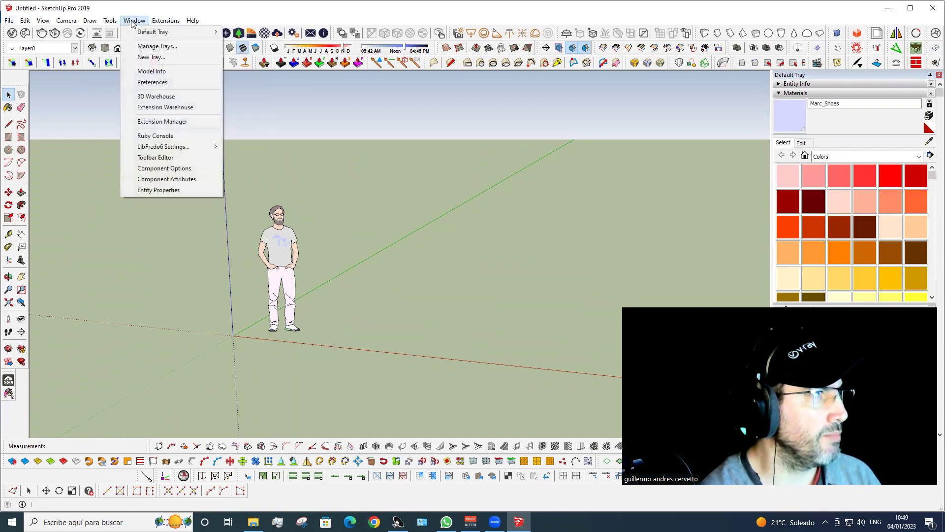
pyautogui.click(146, 126)
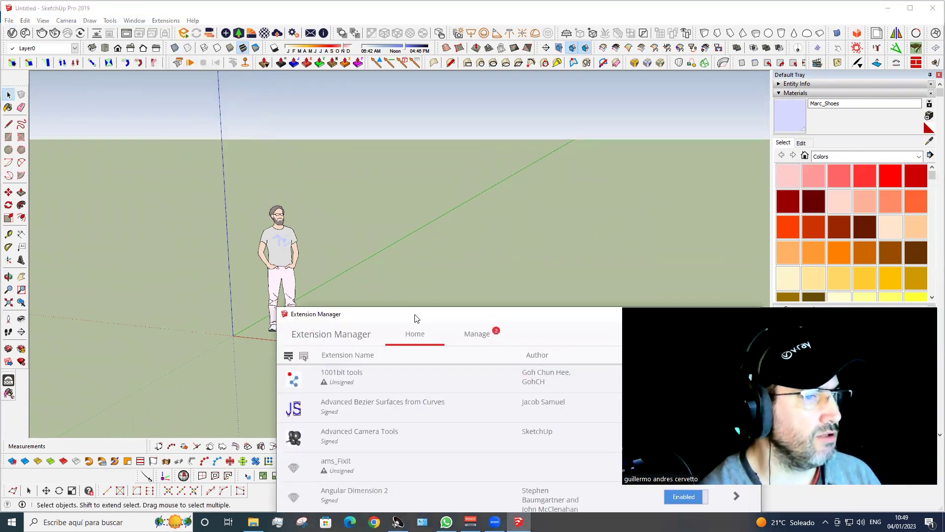
pyautogui.moveTo(409, 309); pyautogui.dragTo(253, 52)
# - Install ene_open_newer_version_v1.0.7.rbz from Escritorio > Tutorial, then close the manager
pyautogui.click(224, 362)
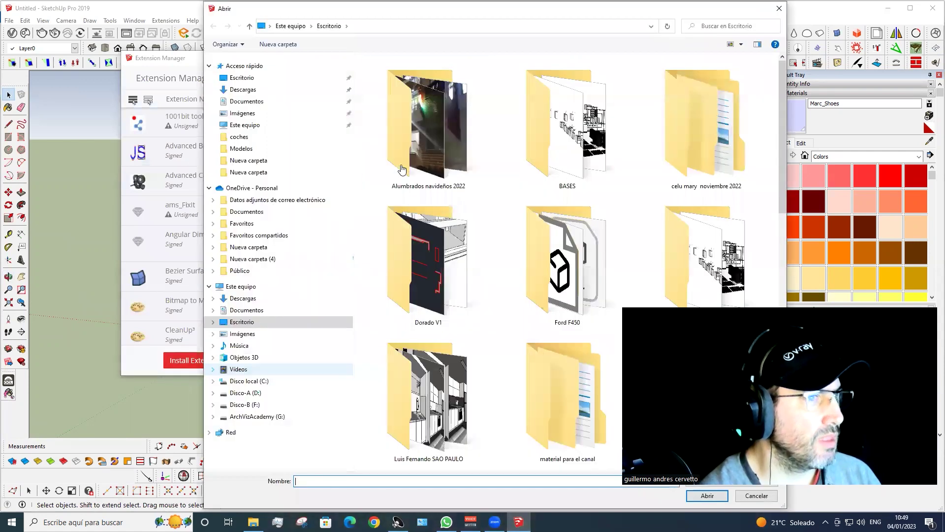
pyautogui.click(248, 80)
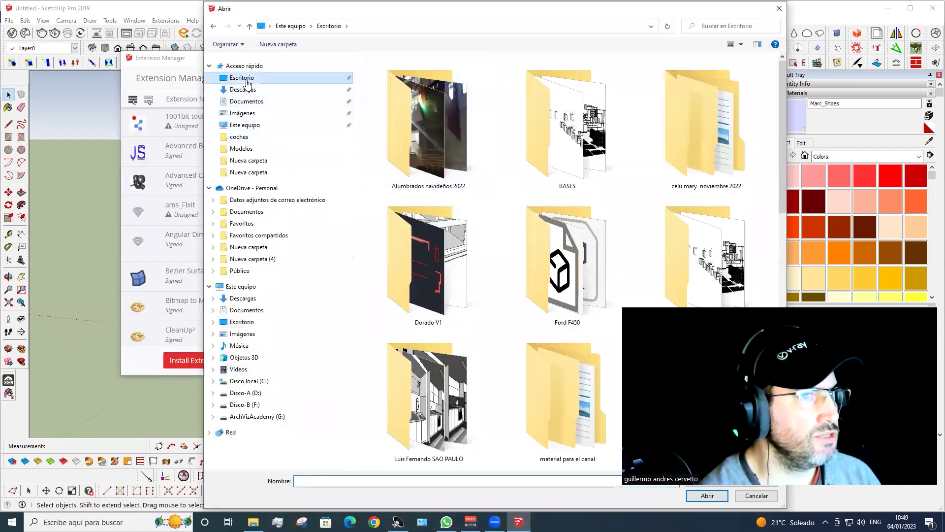
pyautogui.click(542, 268)
pyautogui.moveTo(604, 9); pyautogui.dragTo(420, 12)
pyautogui.scroll(-4, 439, 251)
pyautogui.click(437, 257)
pyautogui.doubleClick(515, 270)
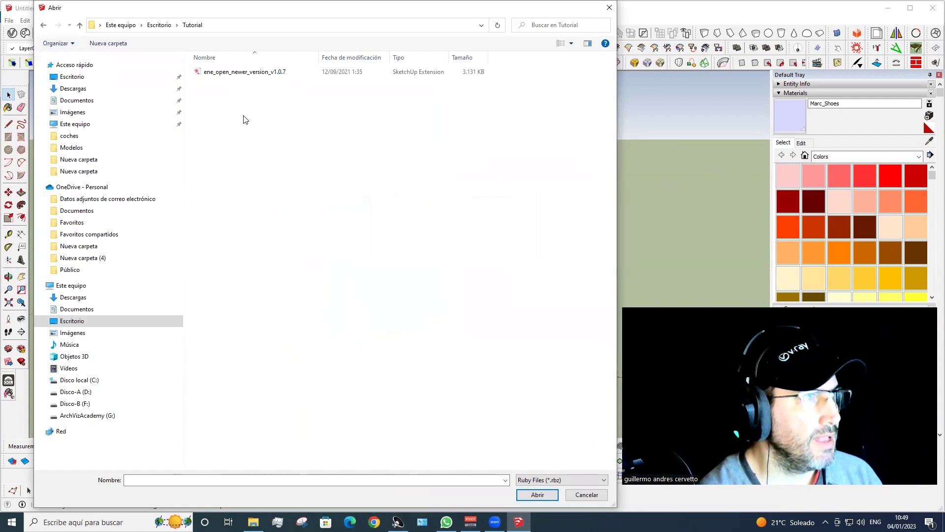
pyautogui.click(226, 76)
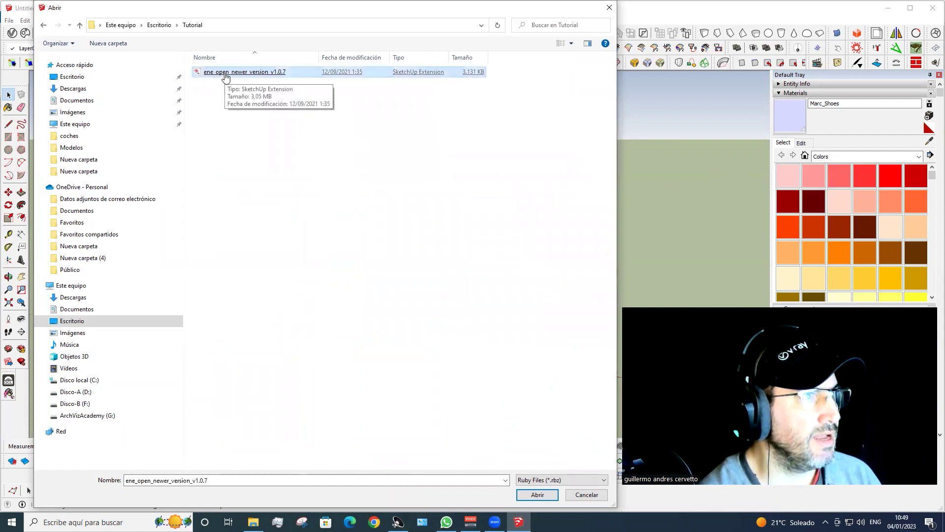
pyautogui.click(609, 8)
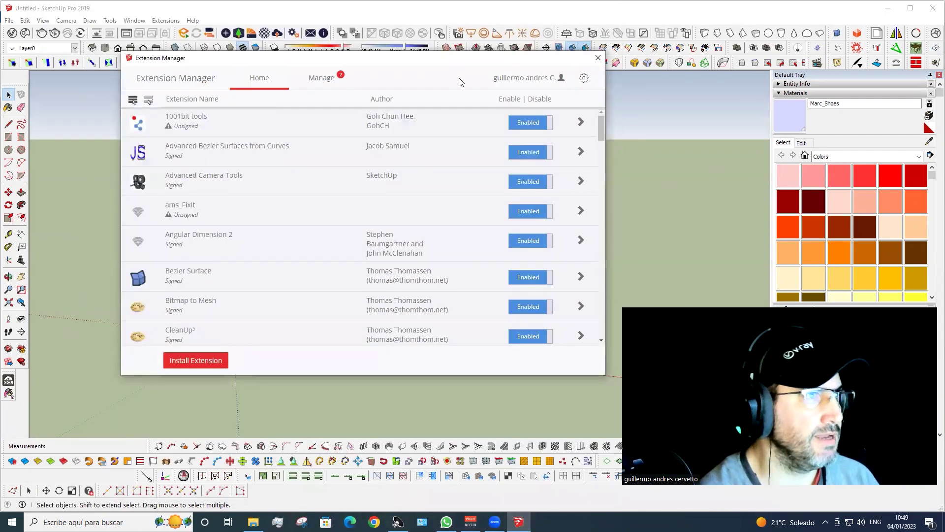
pyautogui.click(598, 58)
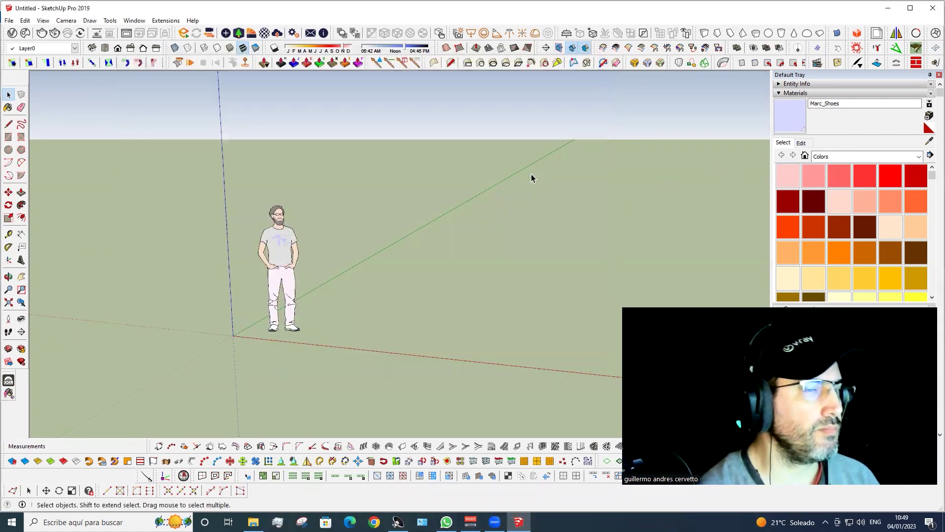
# - Orbit the view, then show the File menu with its new Open Newer Version... entry
pyautogui.moveTo(453, 230)
pyautogui.mouseDown(button='middle')
pyautogui.moveTo(475, 225)
pyautogui.moveTo(480, 235)
pyautogui.mouseUp(button='middle')
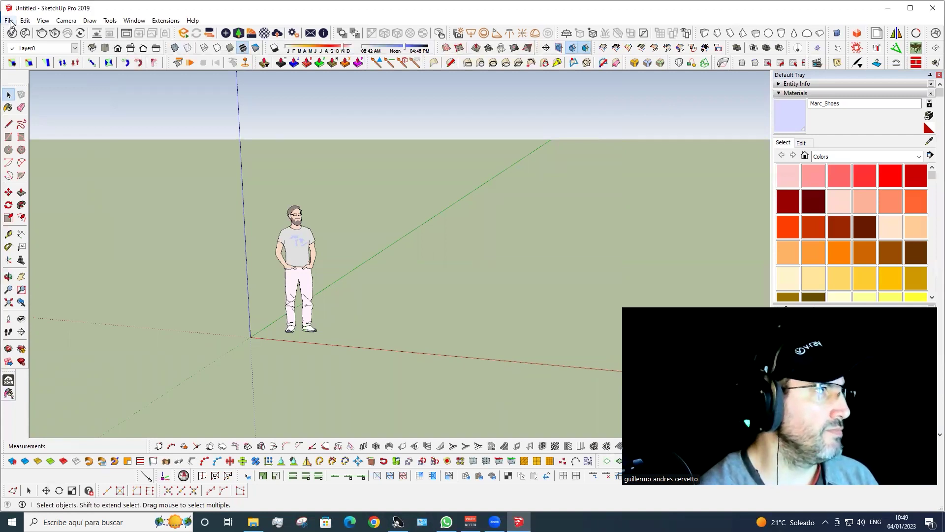
pyautogui.click(10, 22)
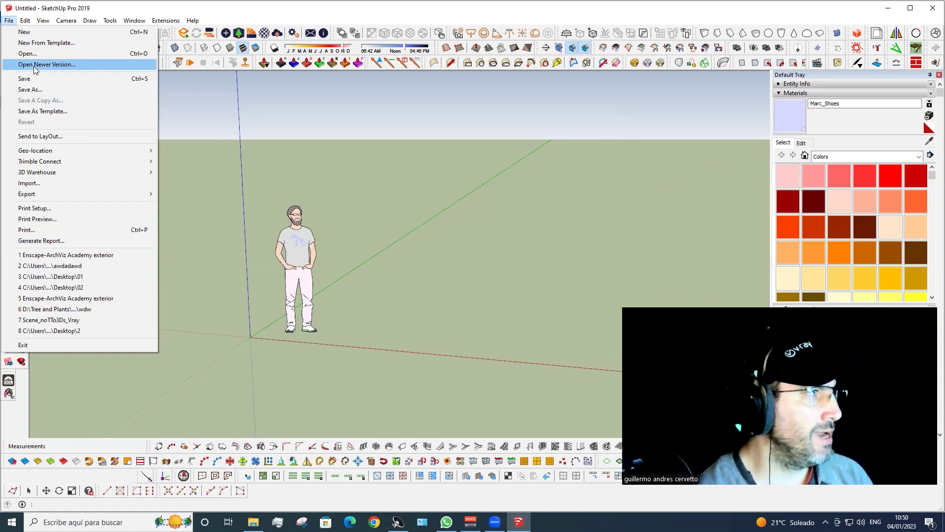
# - Load Ford 450 from Escritorio > Tutorial through Open Newer Version..., using very large icons
pyautogui.click(33, 66)
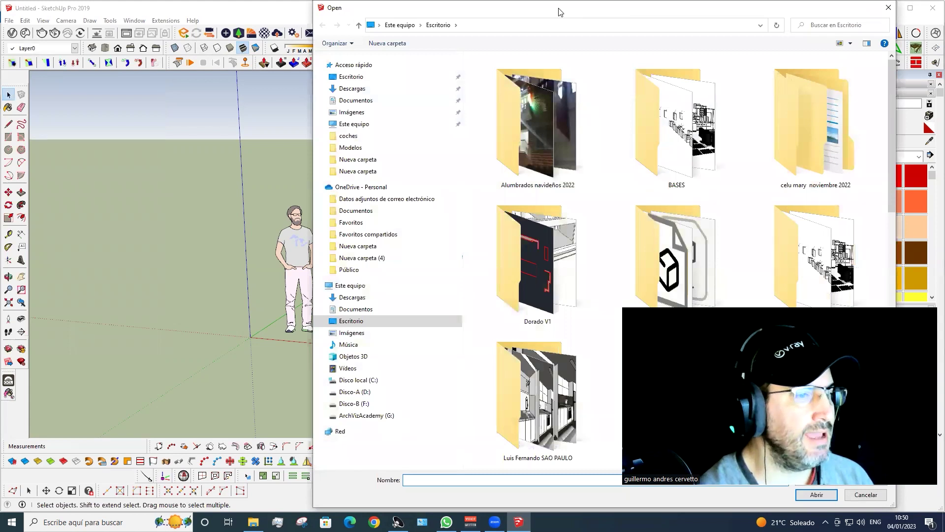
pyautogui.moveTo(558, 11); pyautogui.dragTo(278, 11)
pyautogui.scroll(-5, 463, 230)
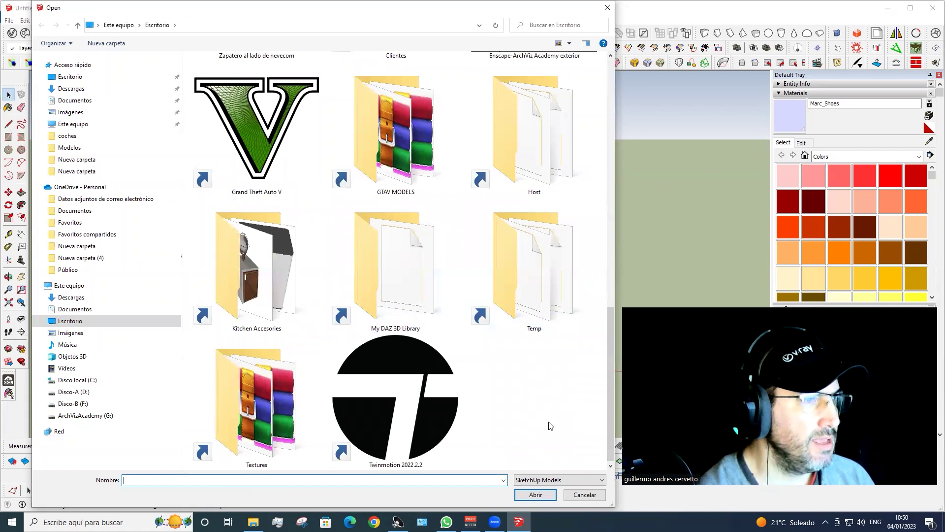
pyautogui.scroll(5, 550, 425)
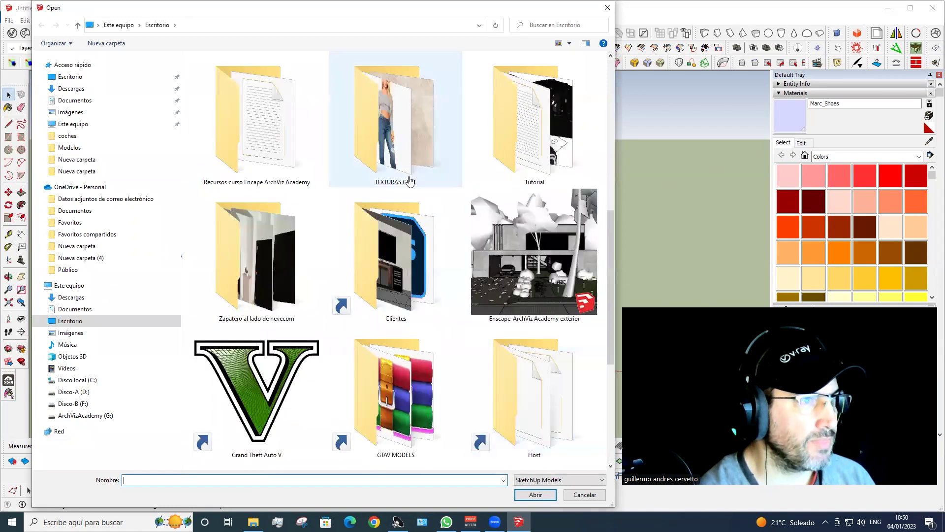
pyautogui.doubleClick(520, 141)
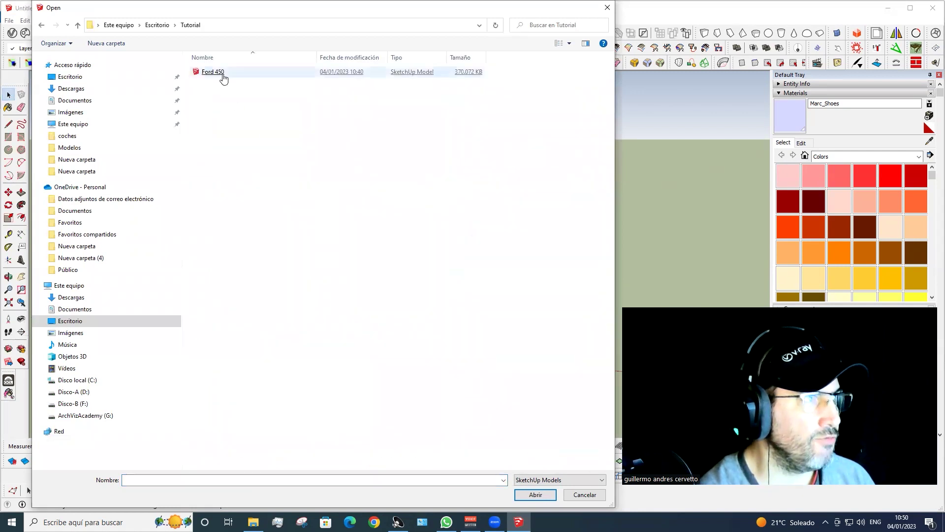
pyautogui.rightClick(228, 130)
pyautogui.click(355, 137)
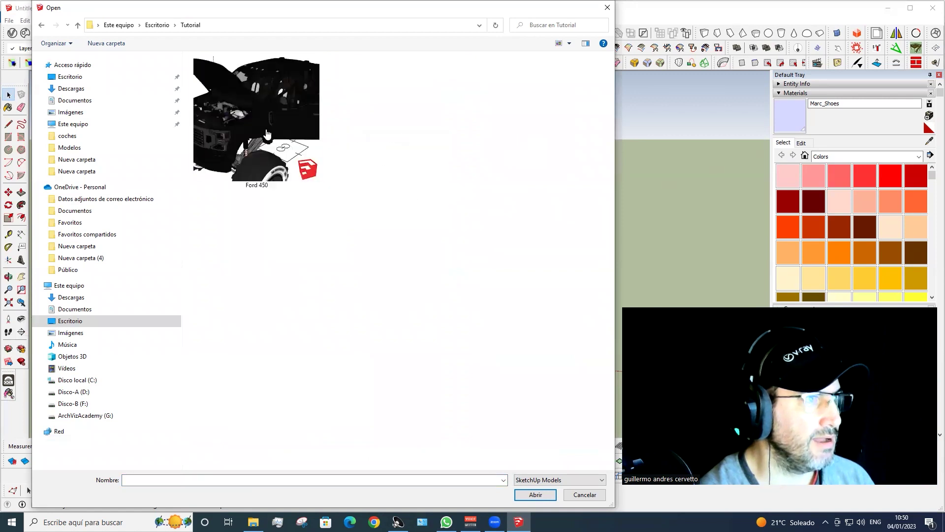
pyautogui.doubleClick(294, 112)
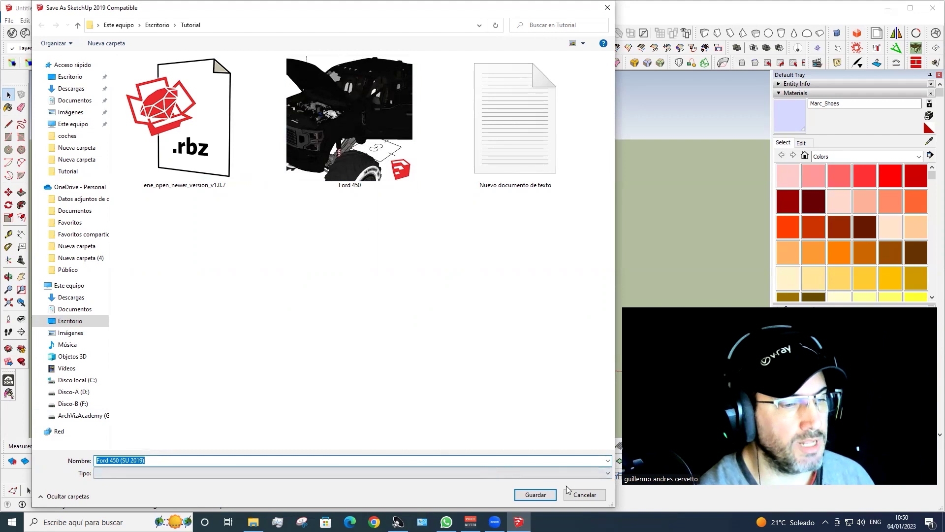
# - Save the compatible copy as 'Ford 450 (SU 2019)'
pyautogui.click(549, 496)
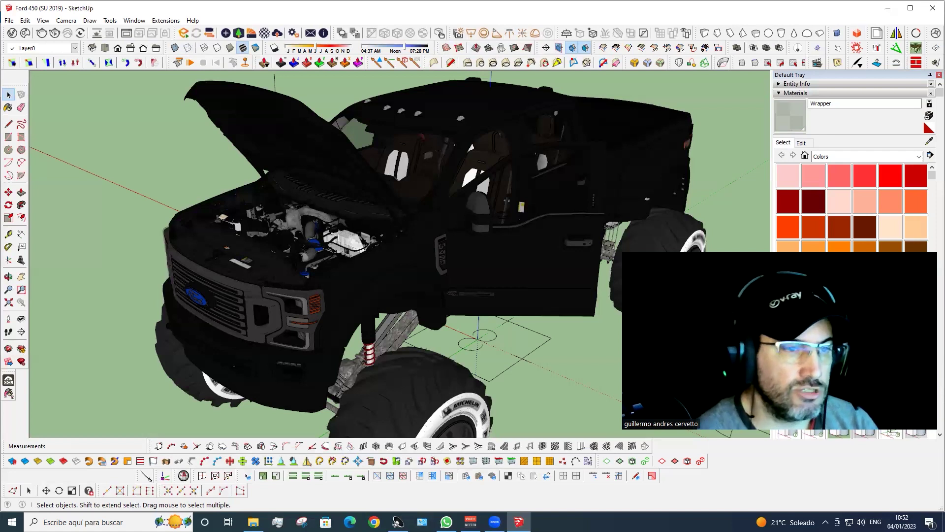
# - Orbit and zoom the truck down to a close view of the engine bay
pyautogui.middleClick(368, 312)
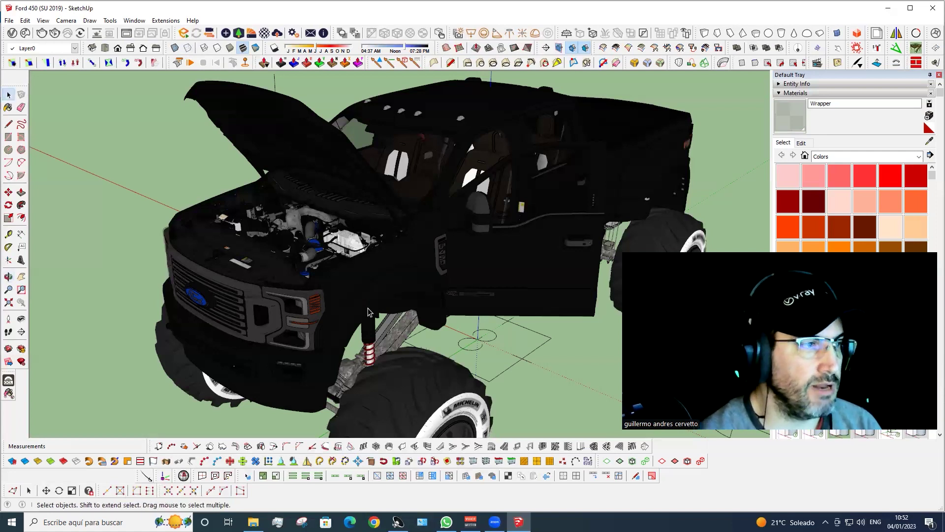
pyautogui.moveTo(366, 301)
pyautogui.mouseDown(button='middle')
pyautogui.moveTo(350, 251)
pyautogui.moveTo(229, 239)
pyautogui.moveTo(220, 308)
pyautogui.moveTo(272, 298)
pyautogui.mouseUp(button='middle')
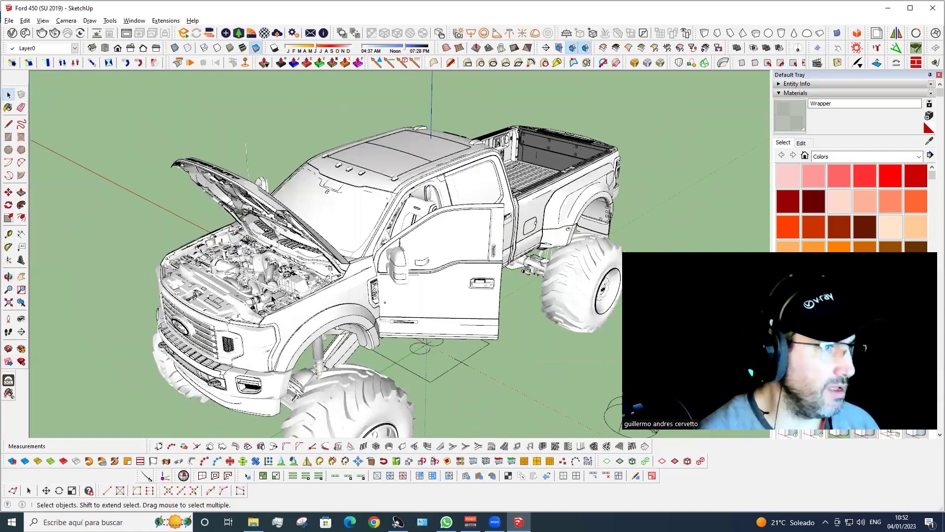
pyautogui.scroll(3, 271, 298)
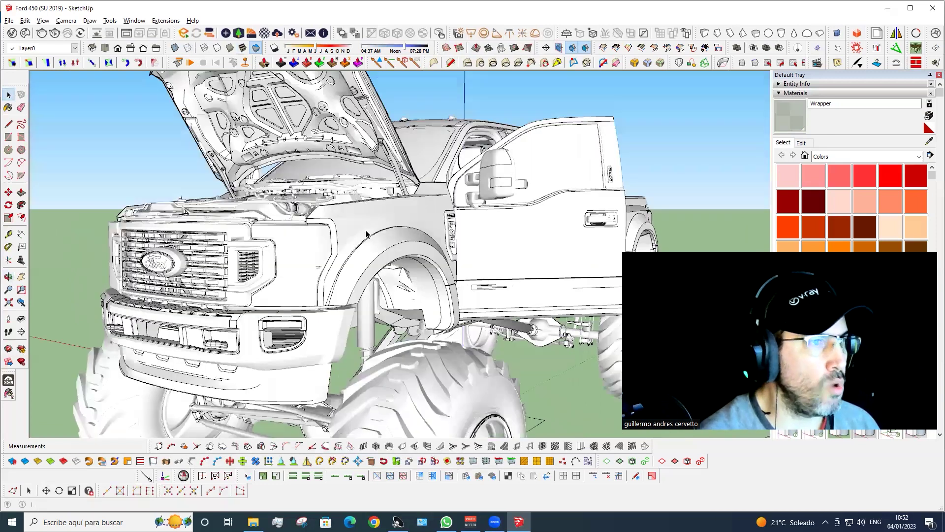
pyautogui.scroll(-3, 366, 234)
pyautogui.moveTo(328, 243)
pyautogui.mouseDown(button='middle')
pyautogui.moveTo(286, 194)
pyautogui.moveTo(306, 224)
pyautogui.mouseUp(button='middle')
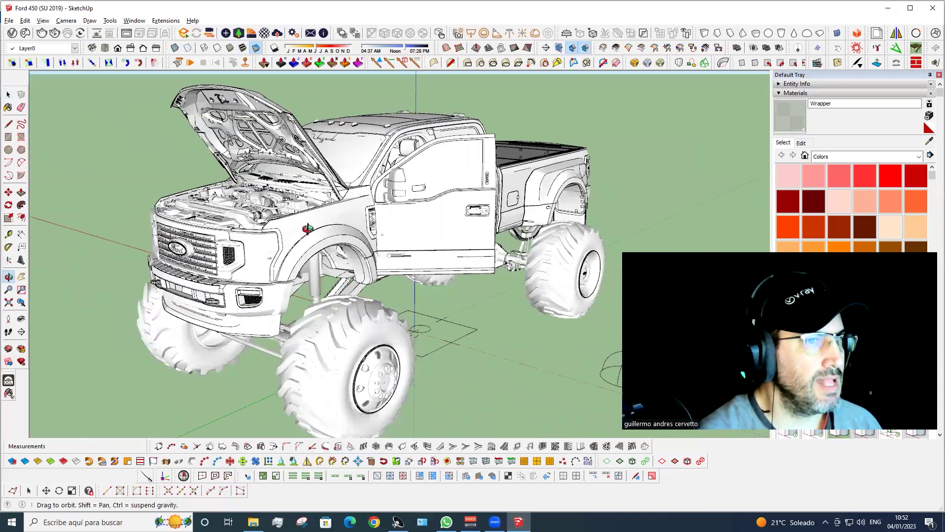
pyautogui.moveTo(308, 229); pyautogui.dragTo(310, 236)
pyautogui.press('space')
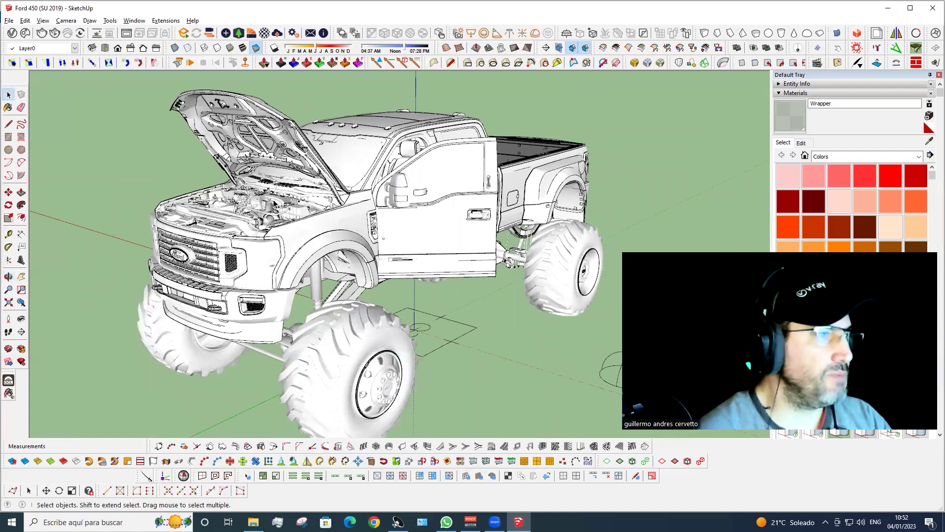
pyautogui.scroll(2, 206, 200)
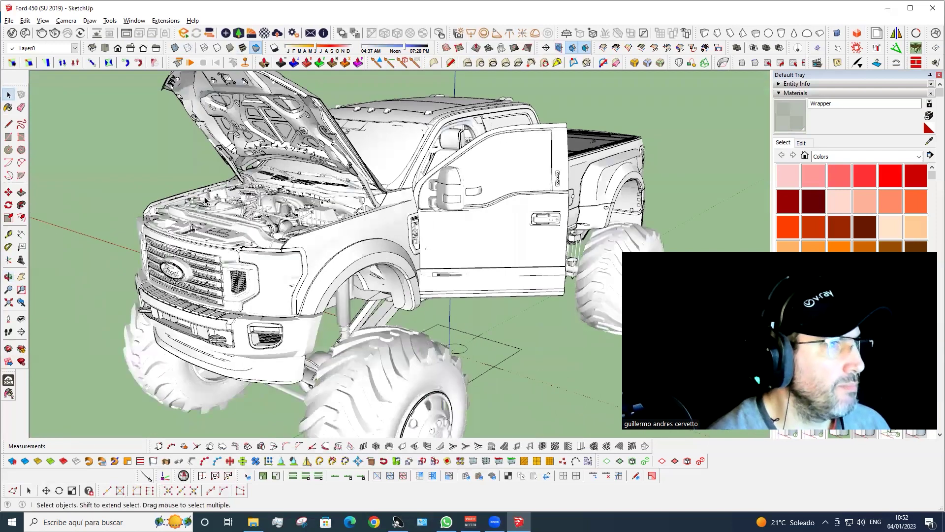
pyautogui.scroll(2, 314, 164)
pyautogui.scroll(2, 320, 157)
pyautogui.press('o')
pyautogui.scroll(2, 333, 193)
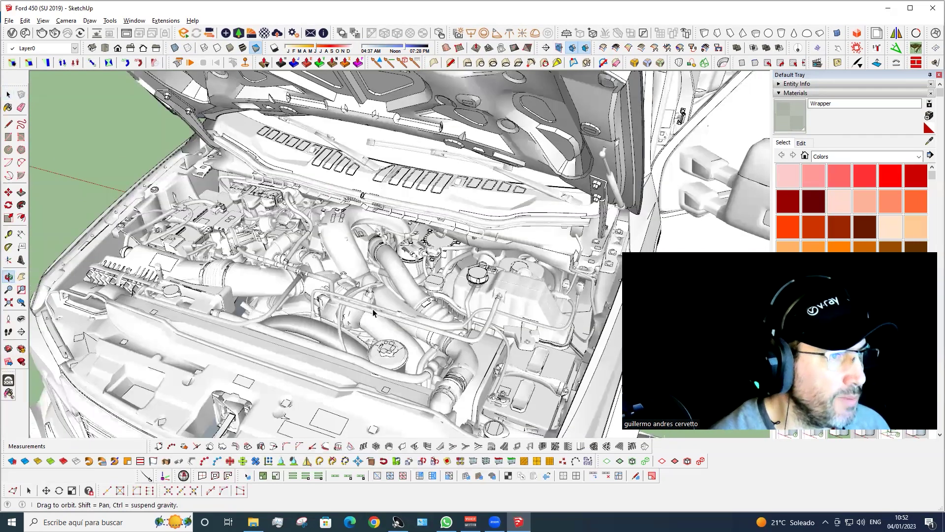
pyautogui.moveTo(418, 323); pyautogui.dragTo(389, 237)
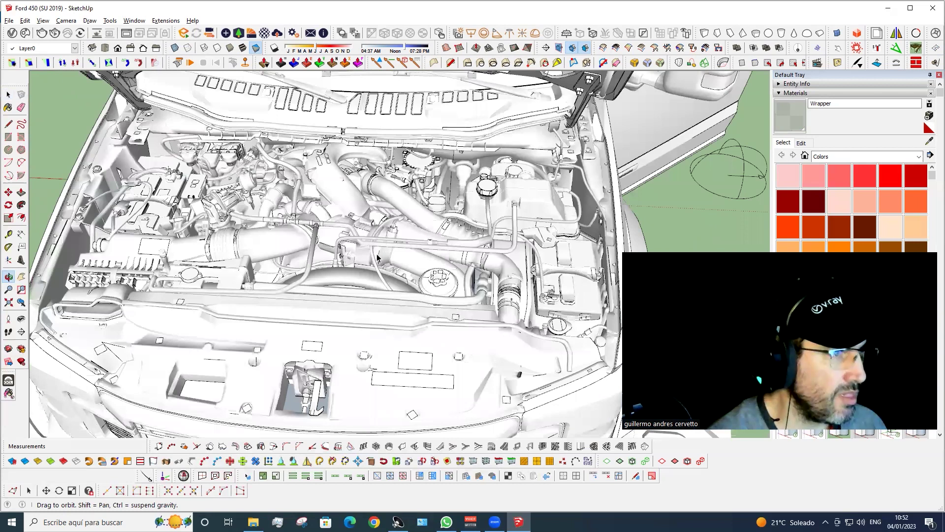
# - Toggle between textured and Monochrome styles while orbiting the engine close-up, ending in Monochrome
pyautogui.press('6')
pyautogui.moveTo(382, 258); pyautogui.dragTo(400, 225)
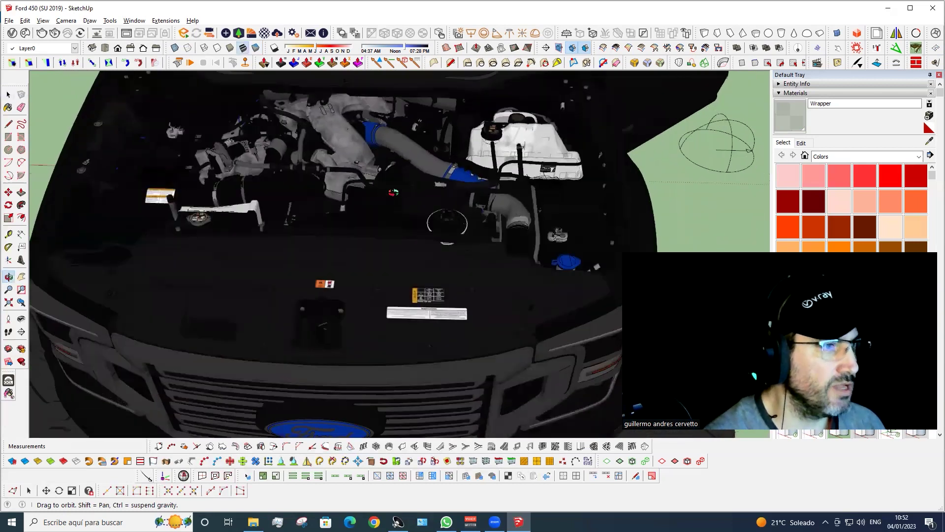
pyautogui.press('space')
pyautogui.press('7')
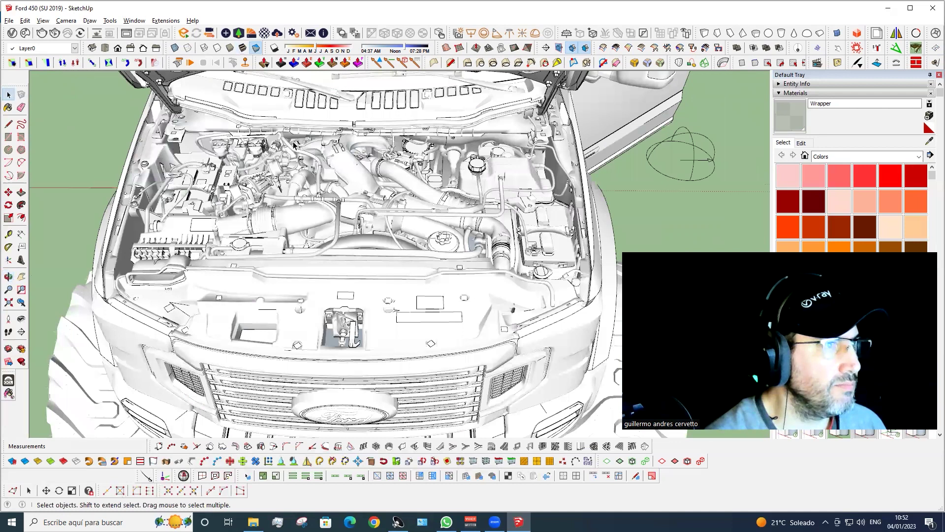
pyautogui.scroll(5, 294, 144)
pyautogui.moveTo(389, 147); pyautogui.dragTo(402, 142, button='middle')
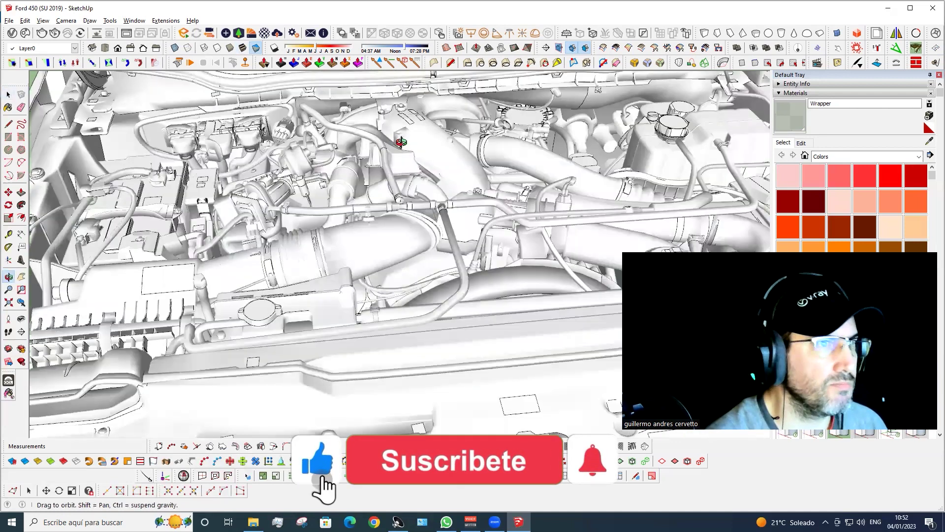
pyautogui.moveTo(401, 142); pyautogui.dragTo(205, 247)
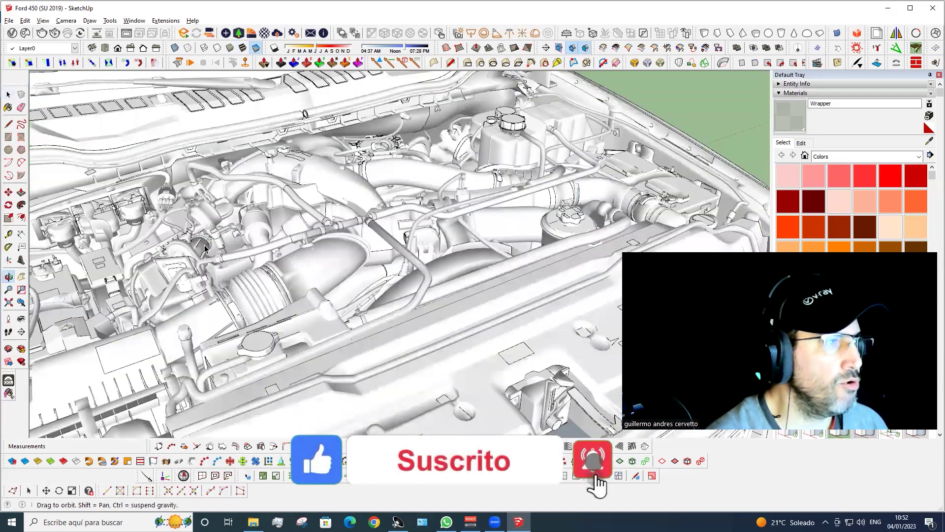
pyautogui.press('space')
pyautogui.moveTo(423, 216); pyautogui.dragTo(446, 207, button='middle')
pyautogui.scroll(-5, 446, 207)
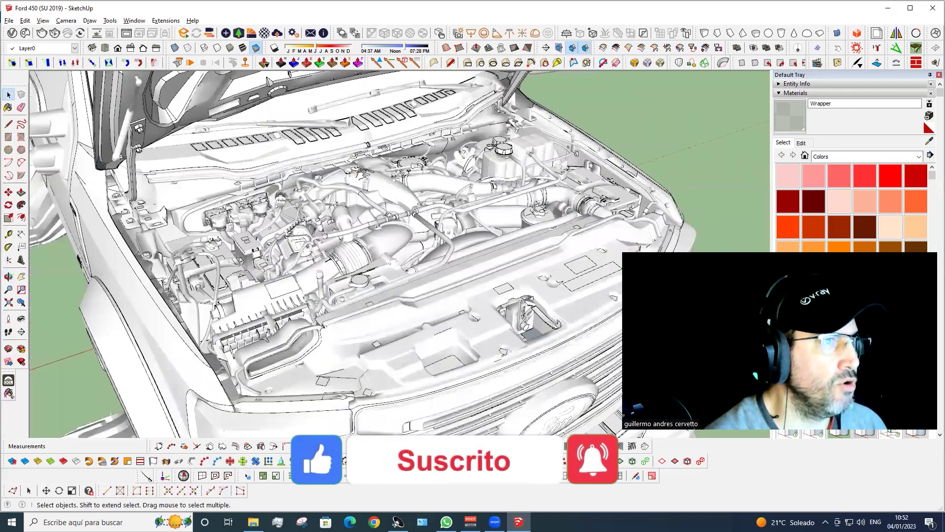
pyautogui.press('o')
pyautogui.press('space')
pyautogui.moveTo(309, 269)
pyautogui.mouseDown(button='middle')
pyautogui.moveTo(97, 225)
pyautogui.moveTo(266, 245)
pyautogui.mouseUp(button='middle')
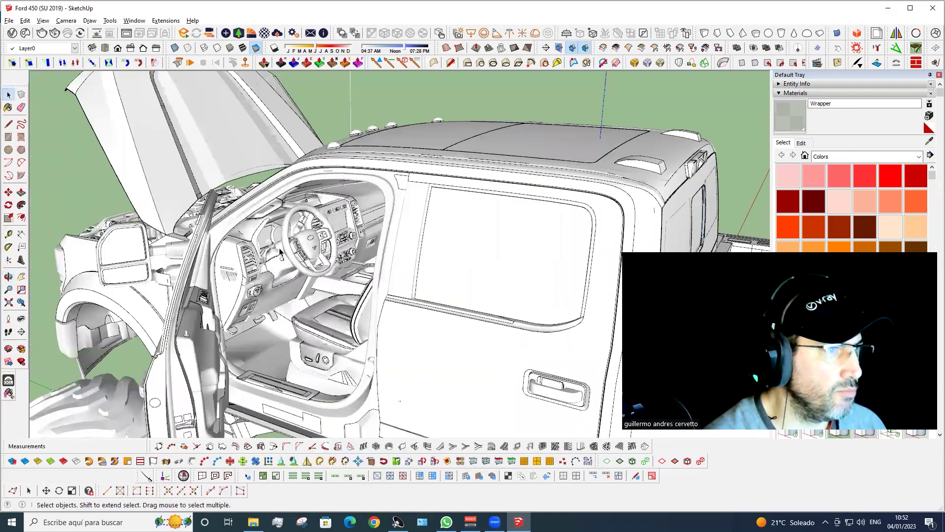
pyautogui.scroll(3, 280, 251)
pyautogui.scroll(2, 369, 298)
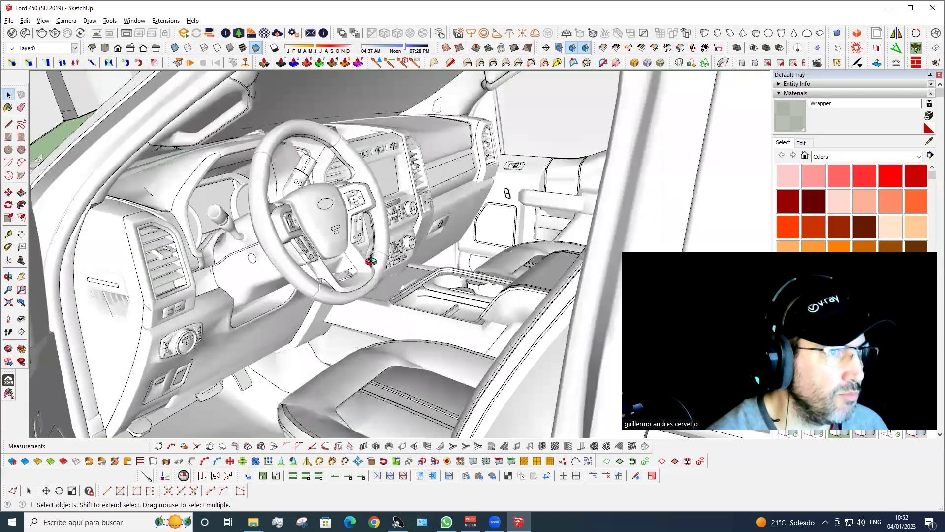
pyautogui.moveTo(371, 268); pyautogui.dragTo(366, 276, button='middle')
pyautogui.scroll(1, 367, 278)
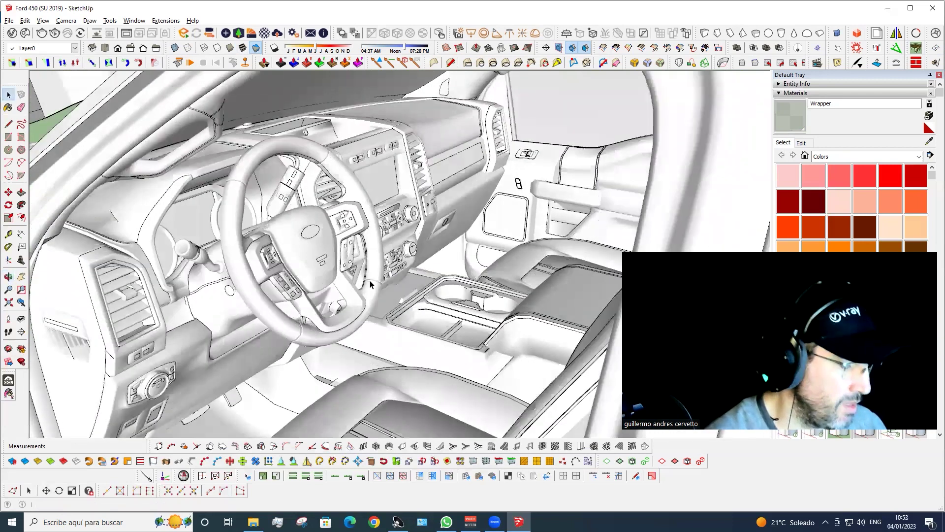
pyautogui.scroll(1, 370, 281)
pyautogui.hotkey('shift', 't')
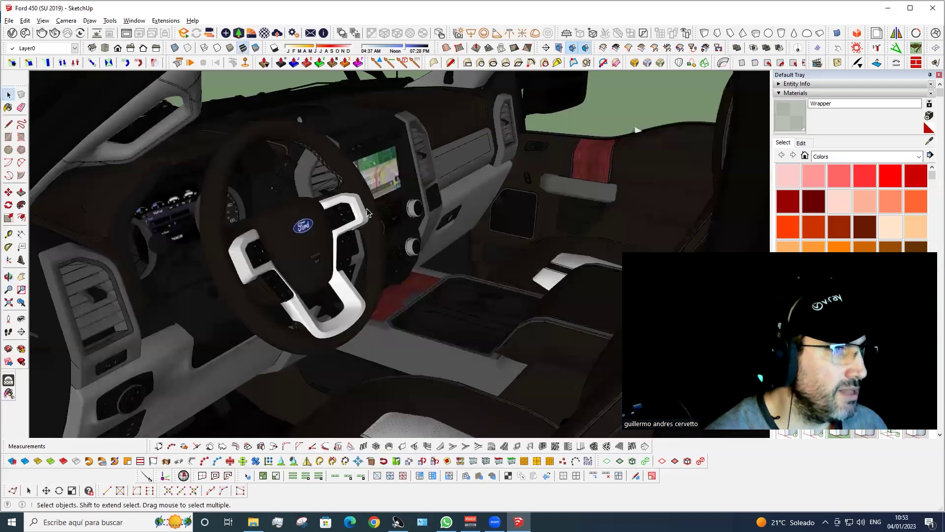
pyautogui.scroll(1, 367, 212)
pyautogui.scroll(1, 367, 211)
pyautogui.moveTo(368, 212)
pyautogui.mouseDown(button='middle')
pyautogui.moveTo(188, 259)
pyautogui.moveTo(251, 252)
pyautogui.mouseUp(button='middle')
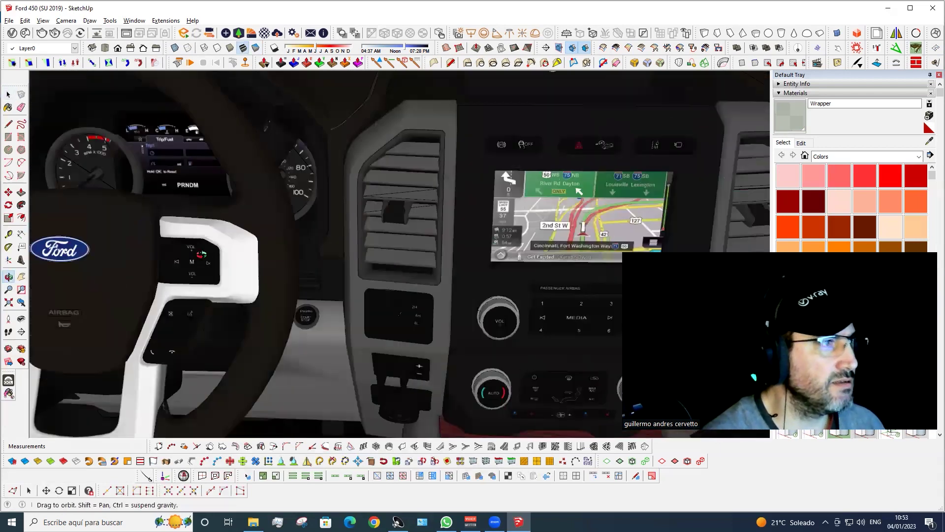
pyautogui.scroll(-1, 205, 255)
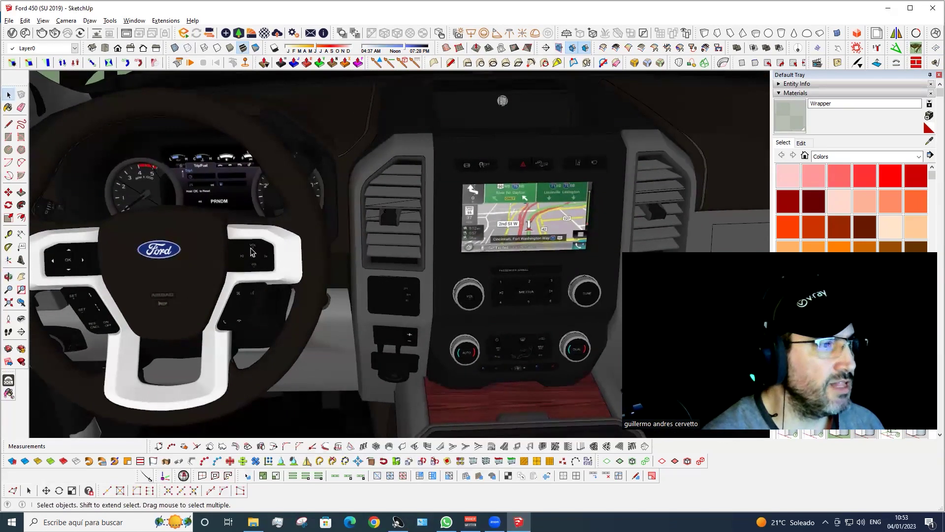
pyautogui.moveTo(140, 221); pyautogui.dragTo(243, 193, button='middle')
pyautogui.scroll(-2, 278, 183)
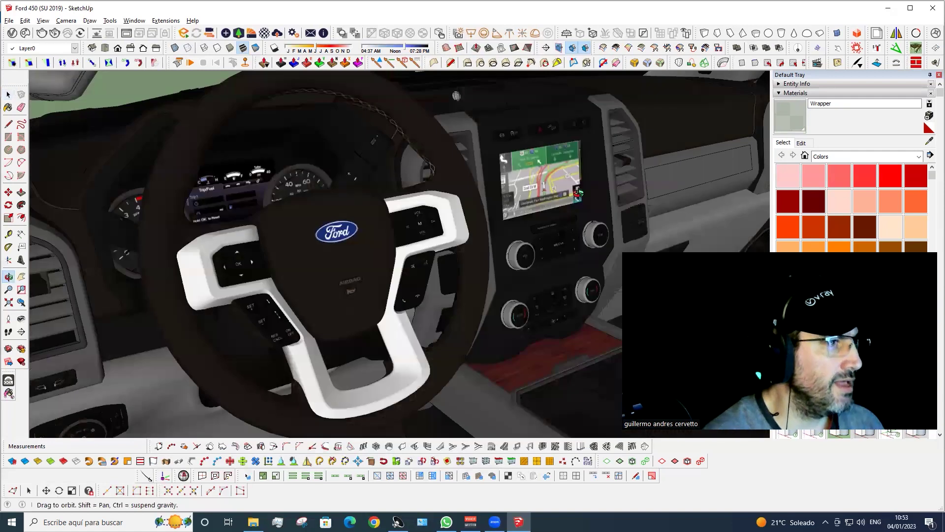
pyautogui.scroll(5, 576, 193)
pyautogui.scroll(-2, 392, 144)
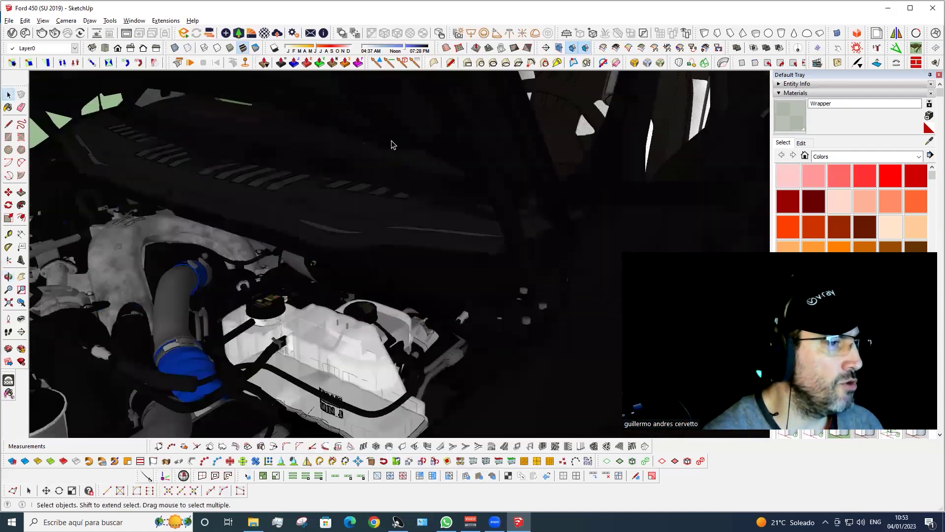
pyautogui.scroll(-3, 391, 143)
pyautogui.moveTo(390, 144); pyautogui.dragTo(383, 162, button='middle')
pyautogui.scroll(-2, 384, 161)
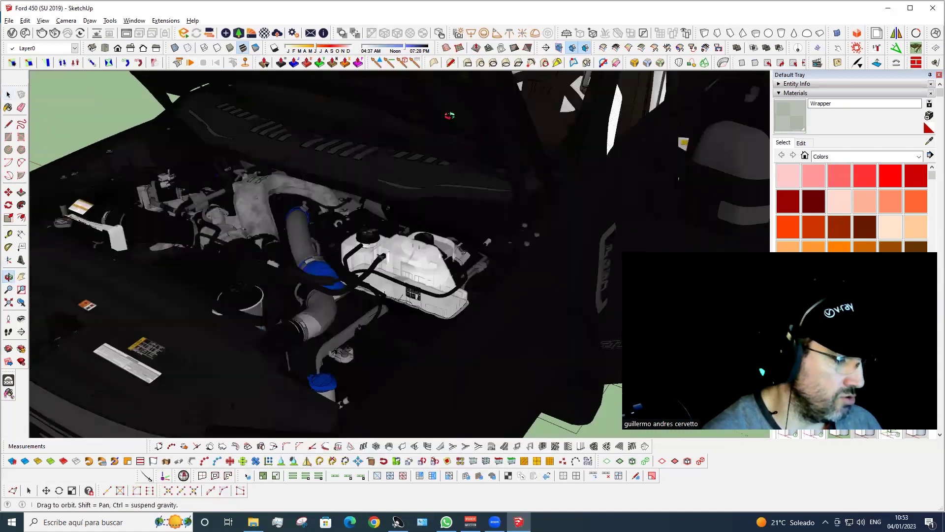
pyautogui.scroll(-2, 384, 161)
pyautogui.scroll(-2, 345, 187)
pyautogui.scroll(-2, 297, 214)
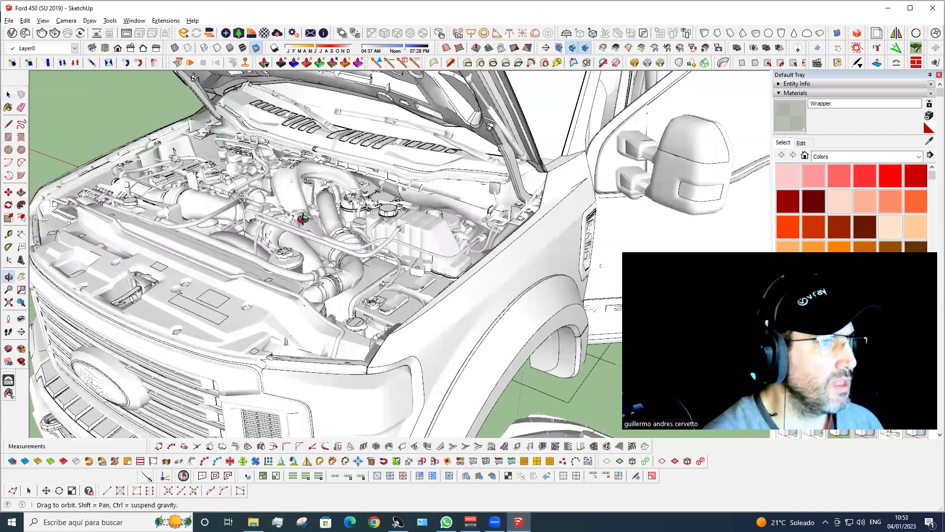
pyautogui.moveTo(306, 230); pyautogui.dragTo(297, 218)
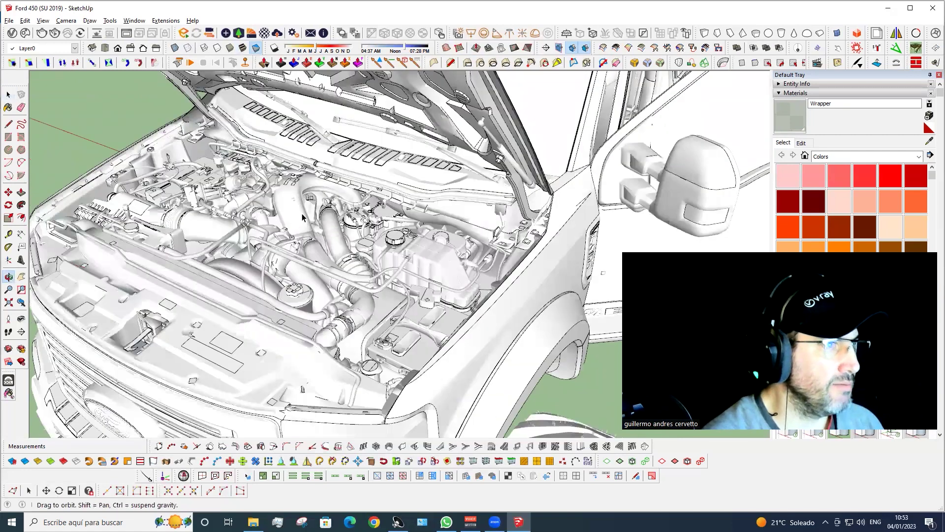
pyautogui.moveTo(303, 217); pyautogui.dragTo(298, 210, button='middle')
# - Close SketchUp and check Ford 450 (SU 2019) properties: SketchUp 2019 file, 361 MB
pyautogui.click(932, 8)
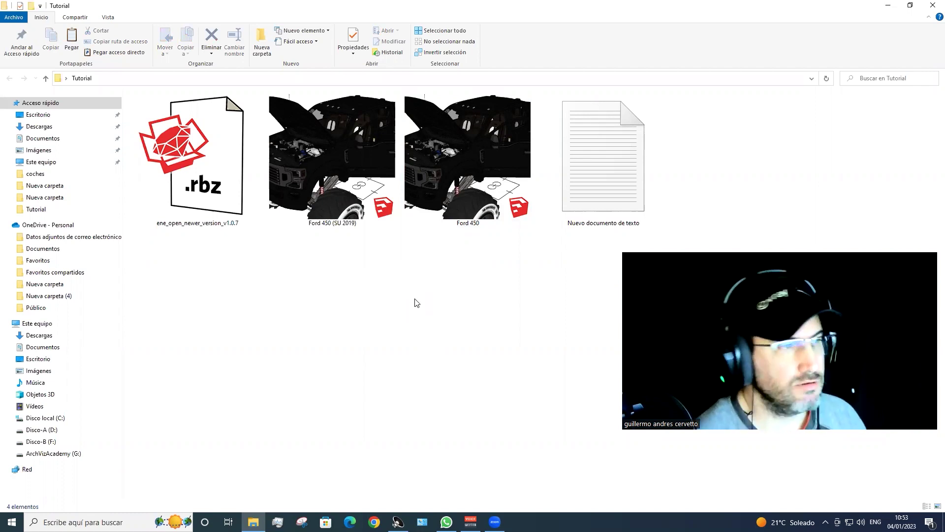
pyautogui.rightClick(413, 309)
pyautogui.rightClick(334, 157)
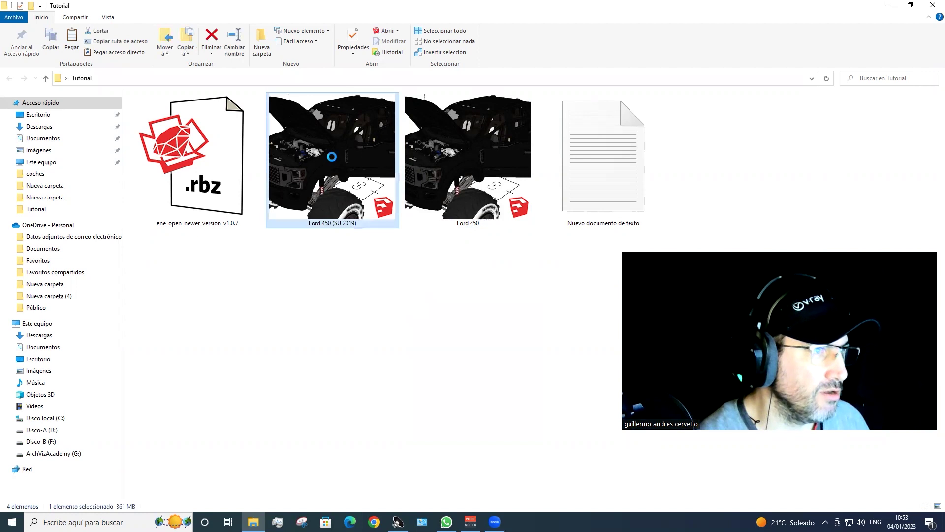
pyautogui.click(348, 405)
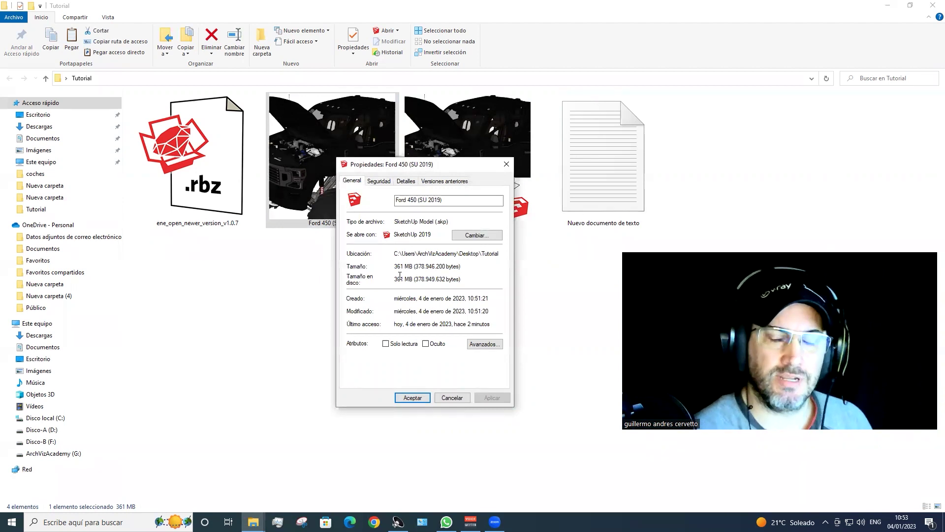
pyautogui.click(507, 165)
# - Refresh the Tutorial folder with Actualizar from its context menu
pyautogui.rightClick(229, 284)
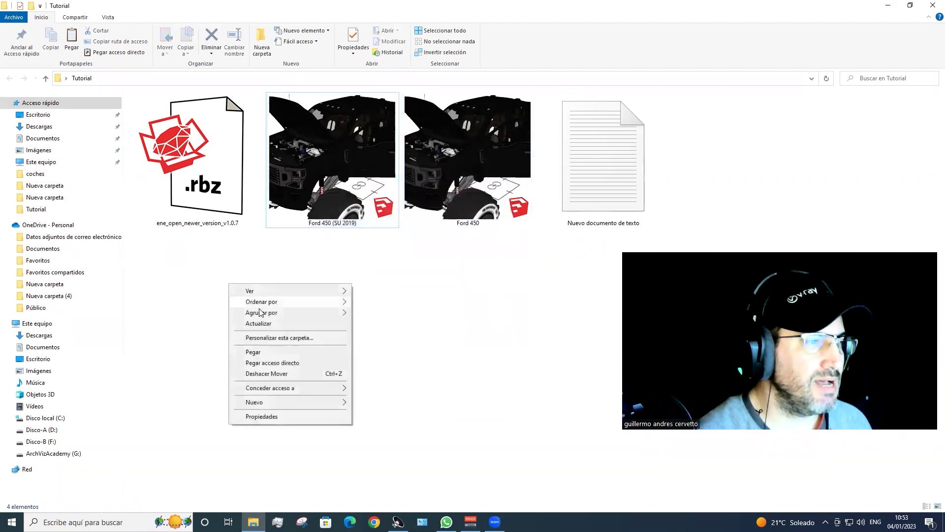
pyautogui.click(266, 324)
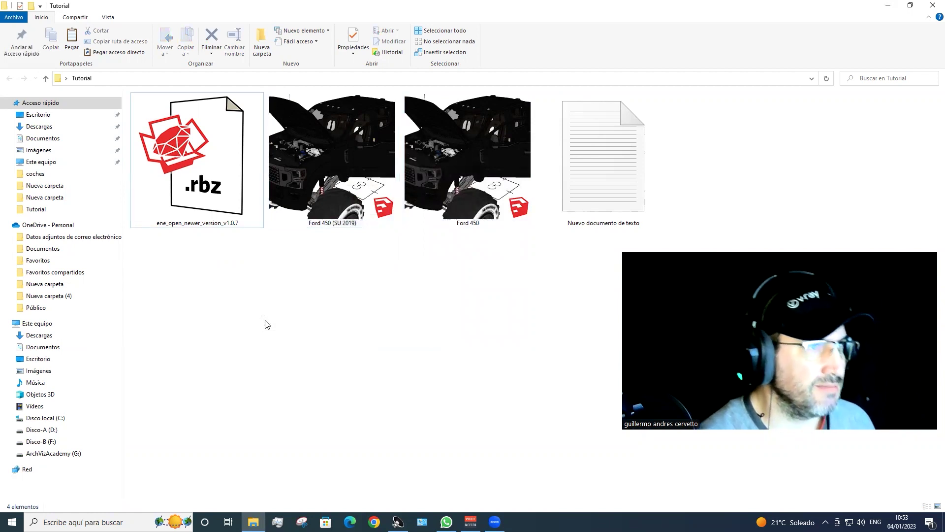